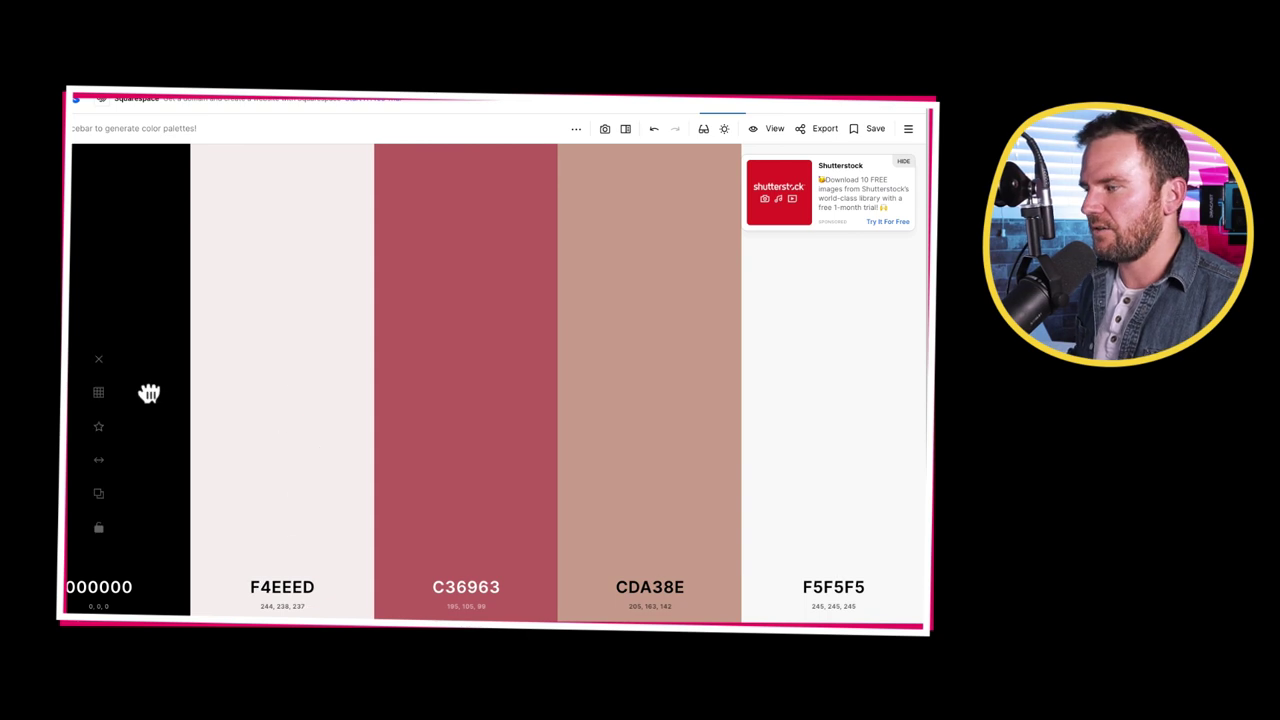
Lock black 000000 and off-white F4EEED, then regenerate the other colours until 18F2B2 appears.
click(282, 527)
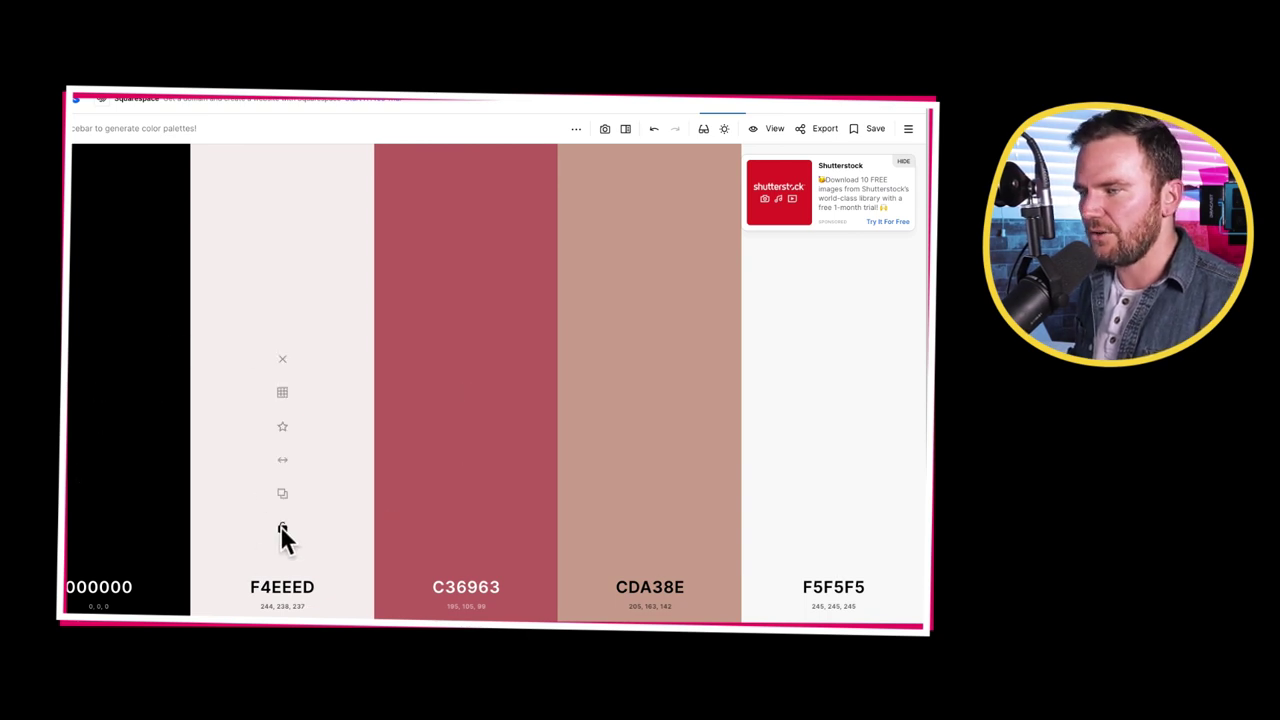
click(98, 527)
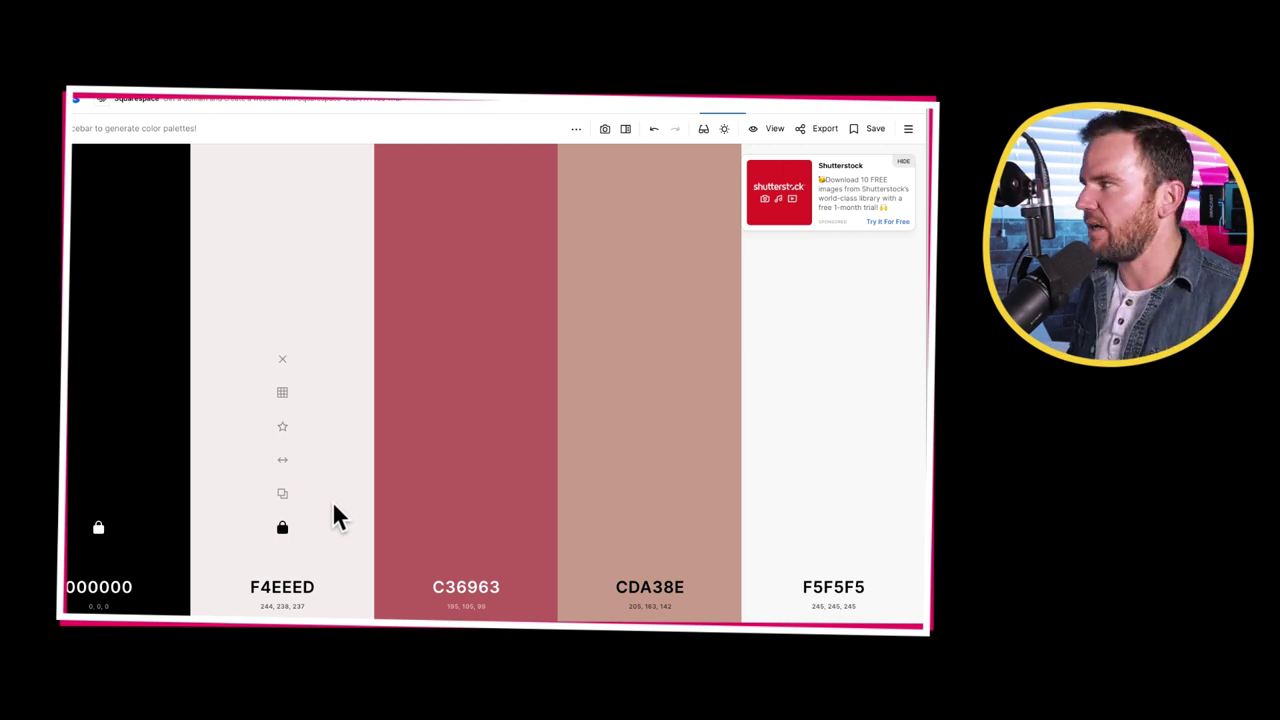
key(space)
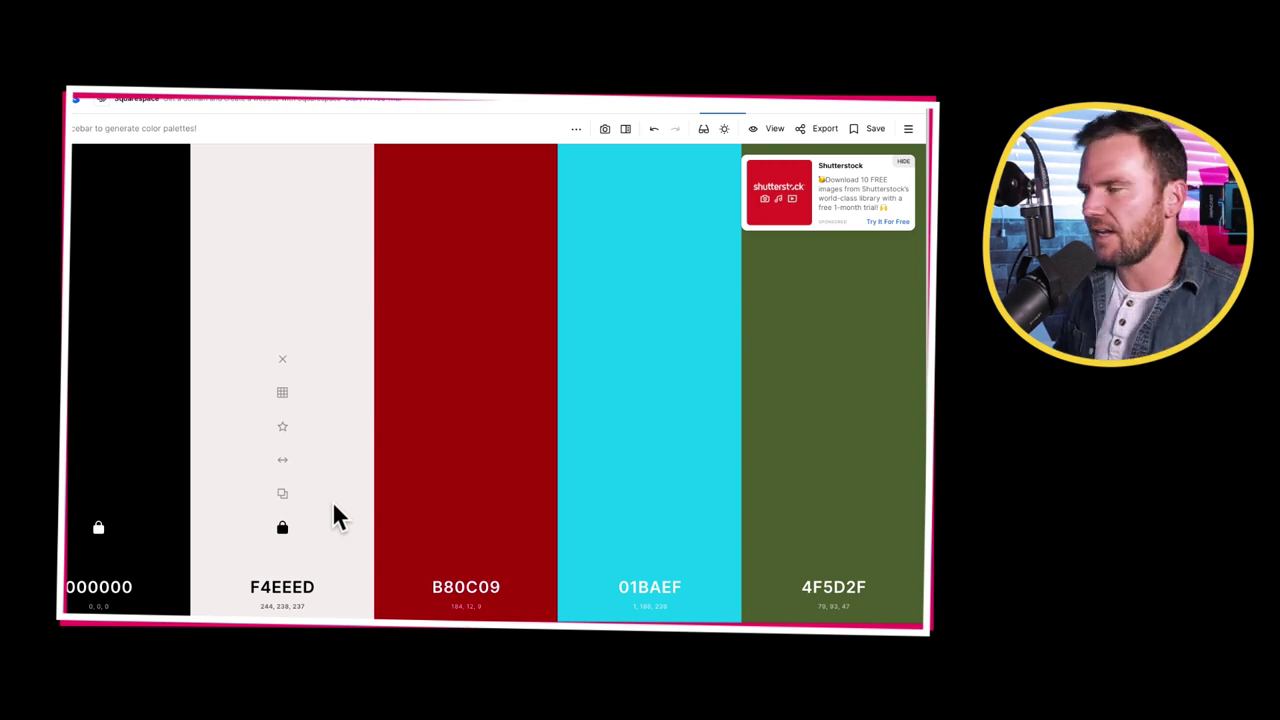
key(space)
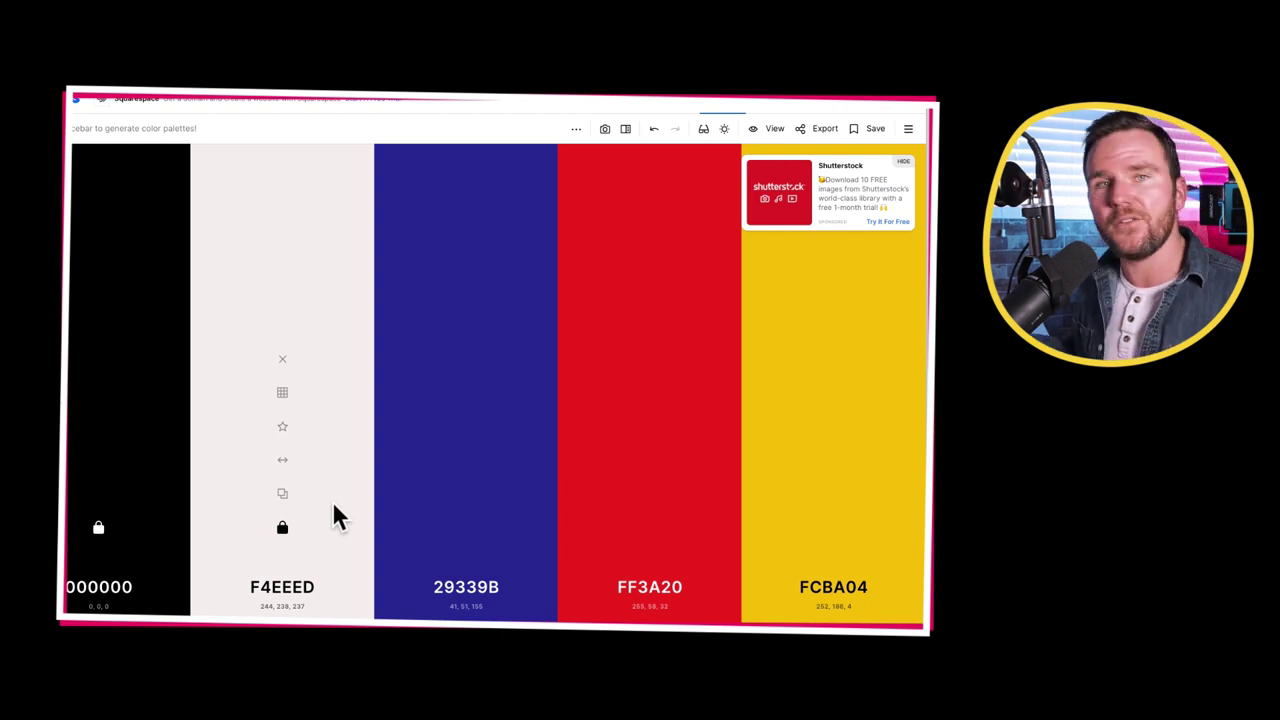
key(space)
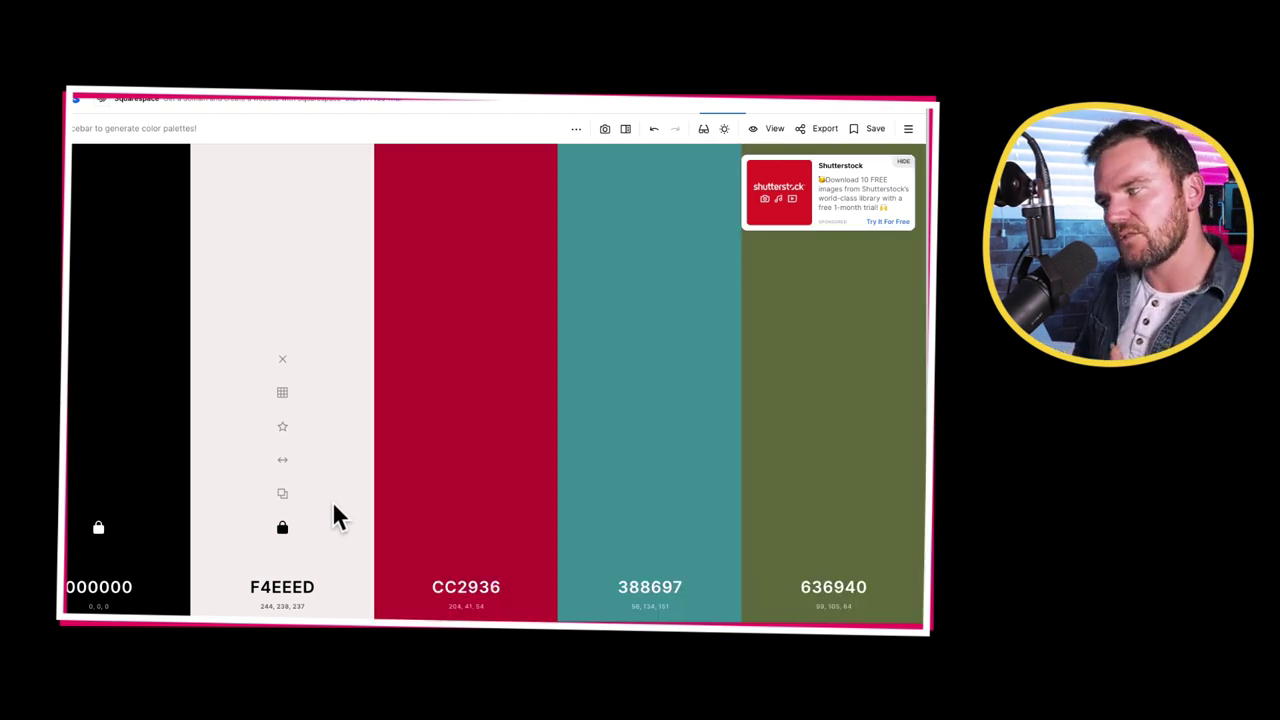
key(space)
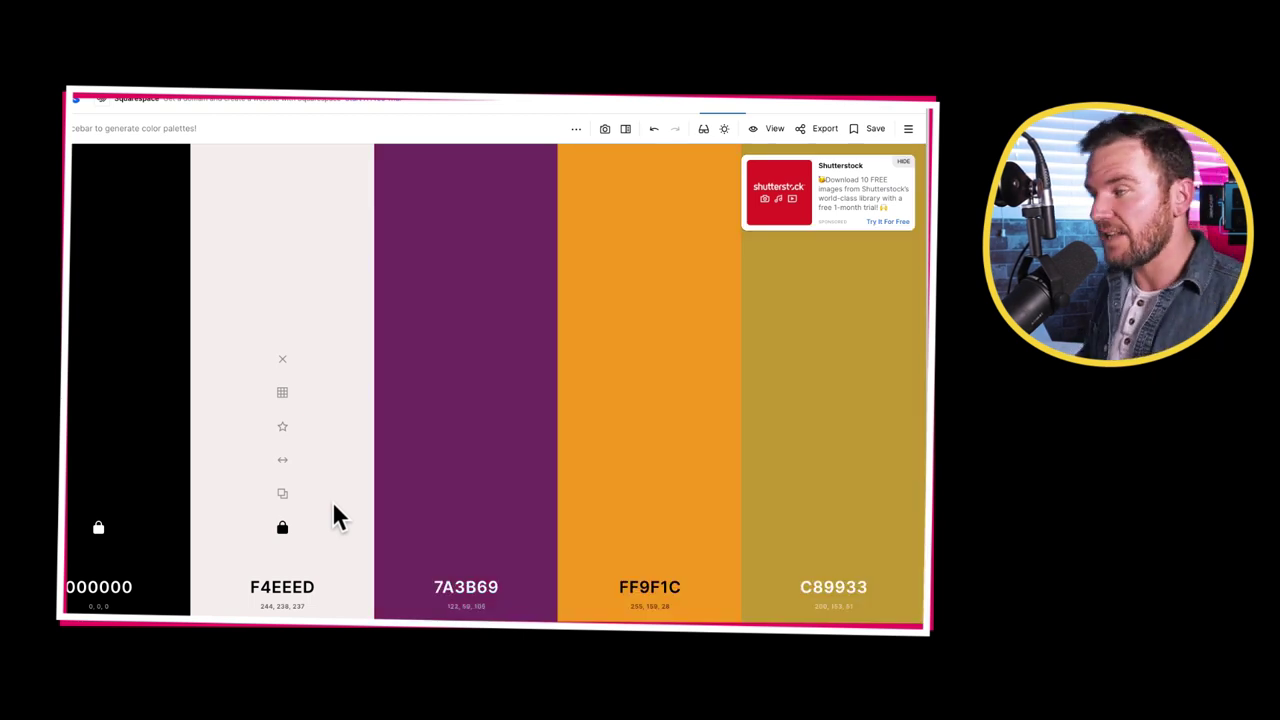
key(space)
key(space)
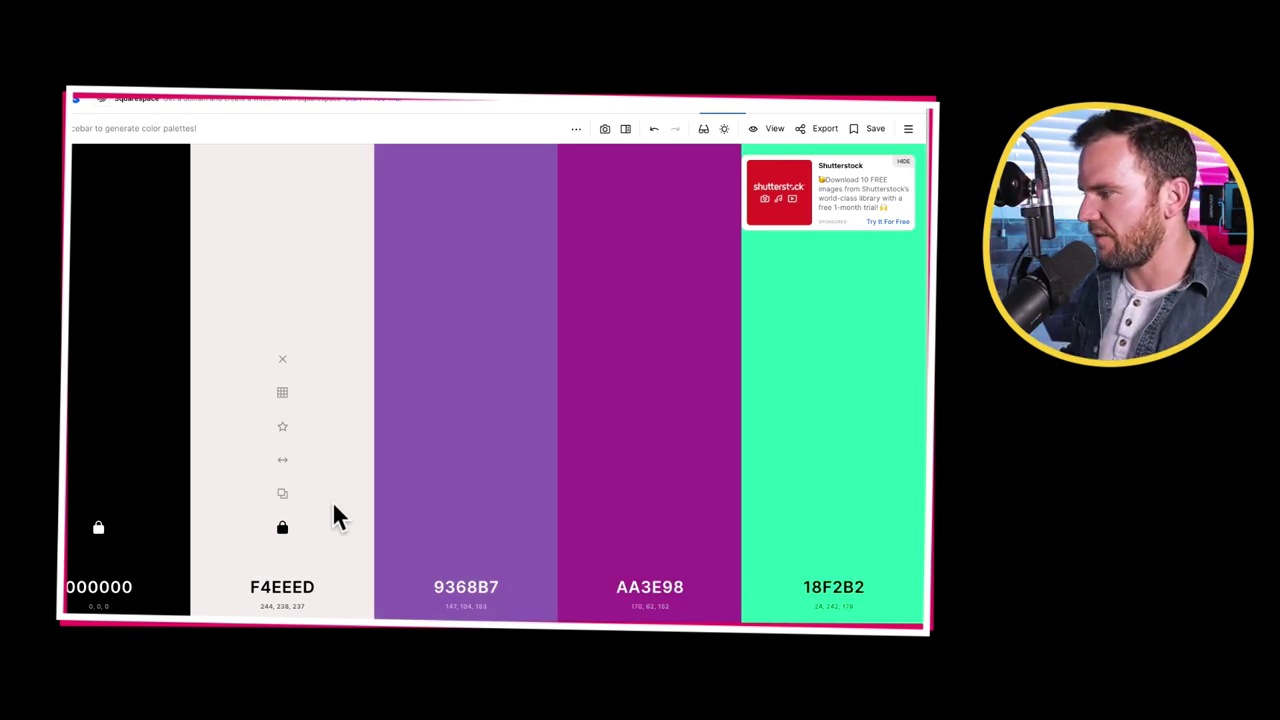
Move 18F2B2 beside F4EEED, remove 9368B7 and AA3E98, and bring up the Export options.
click(902, 162)
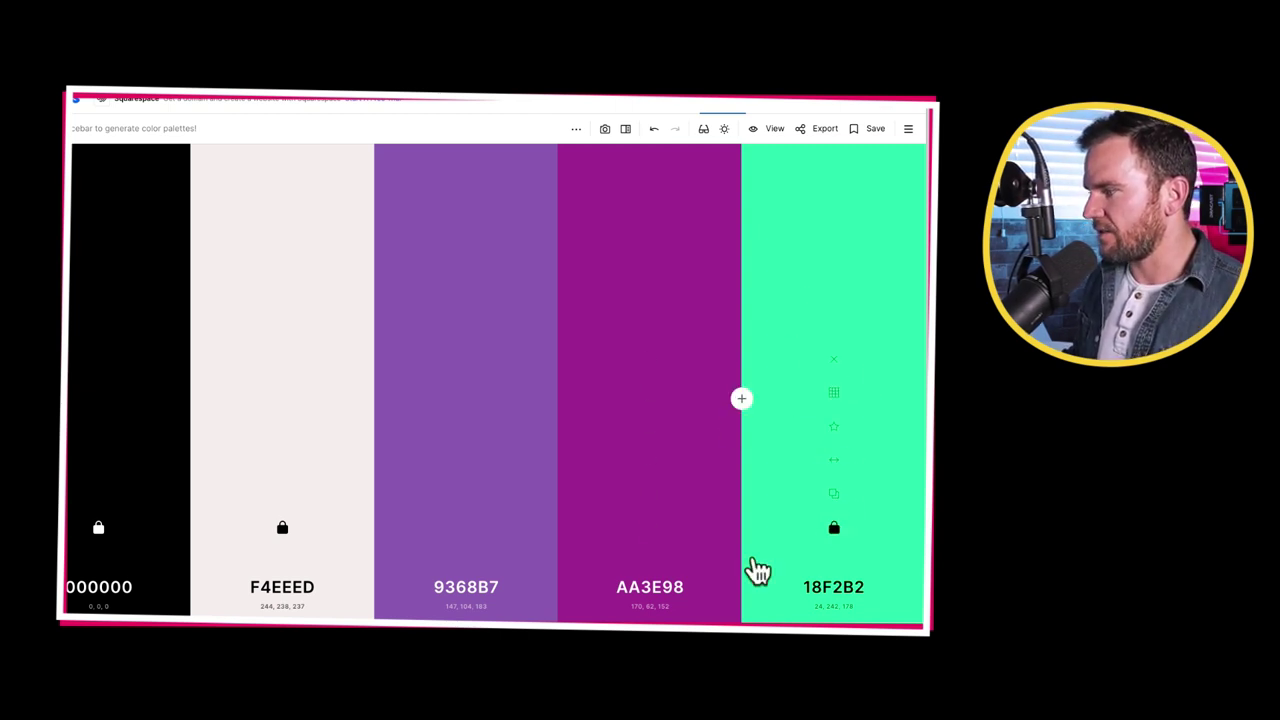
drag(833, 460, 491, 471)
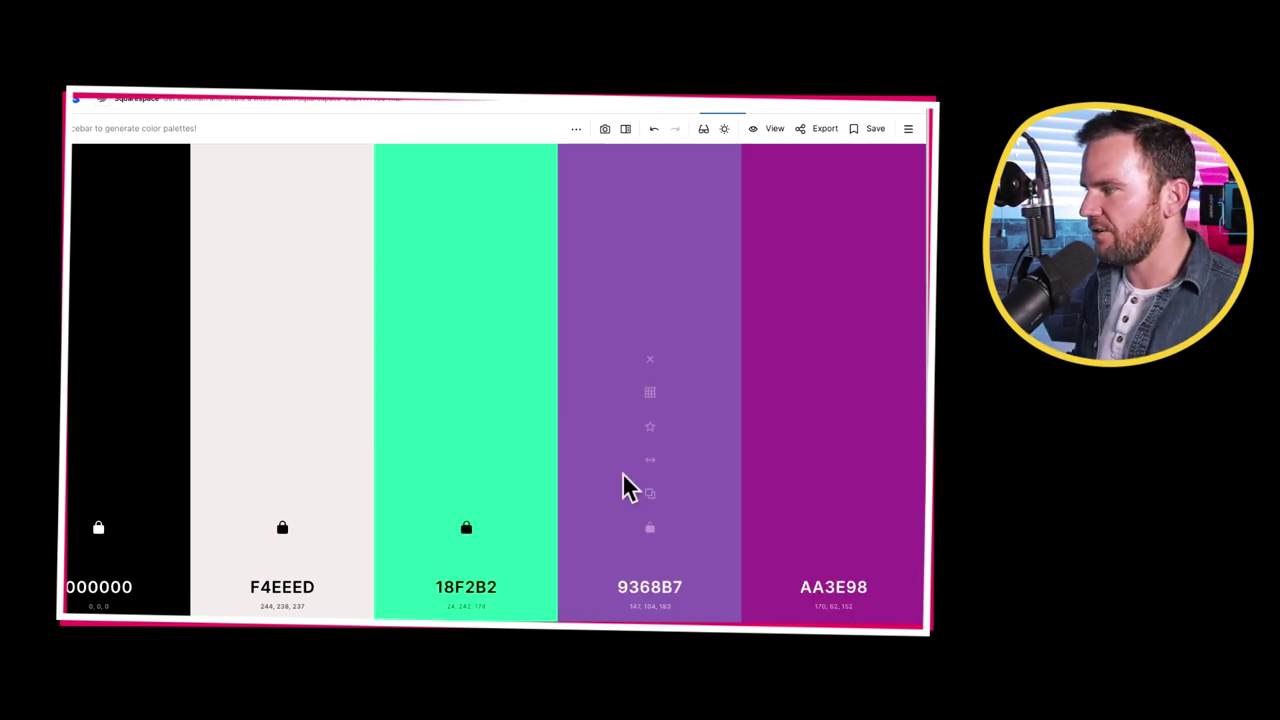
click(650, 360)
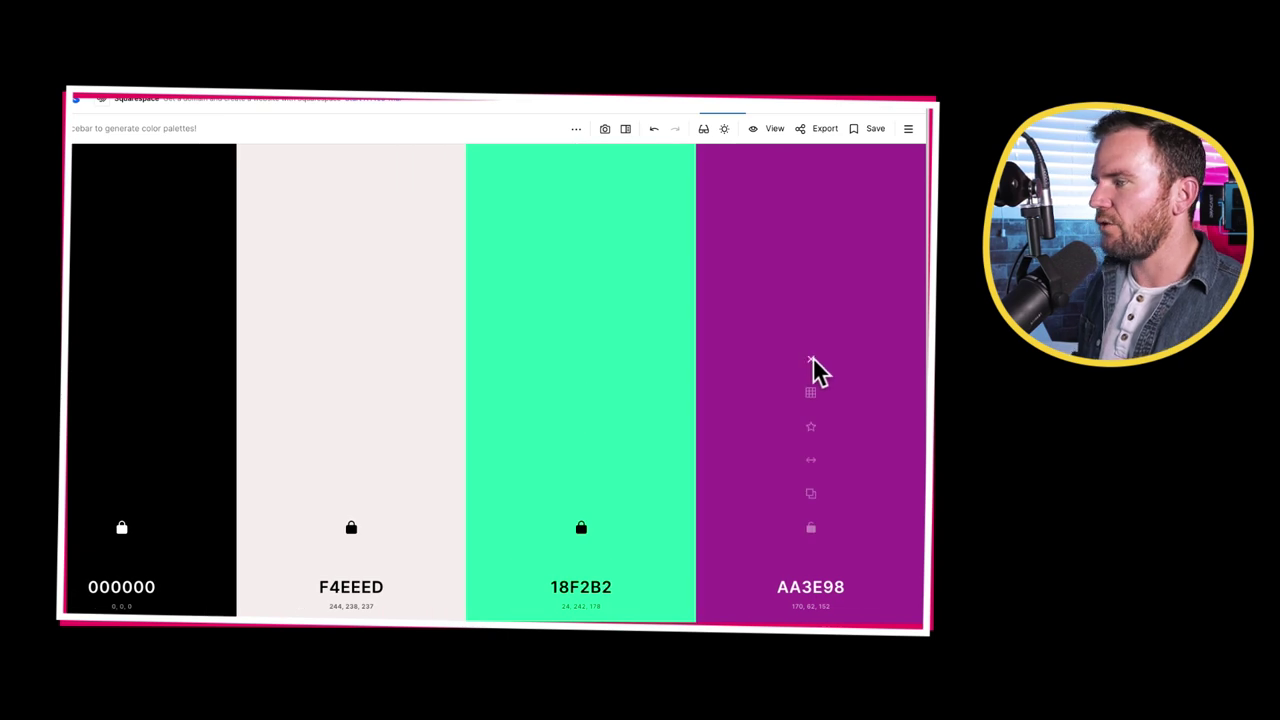
click(811, 360)
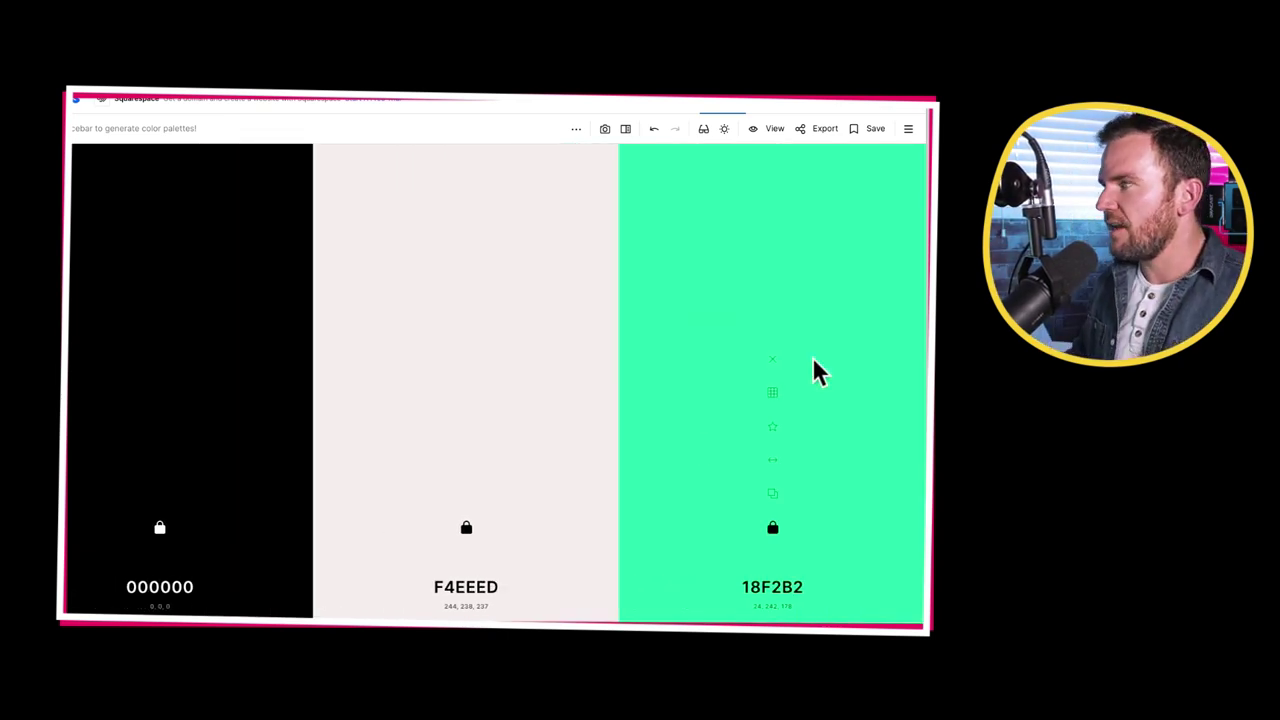
click(822, 130)
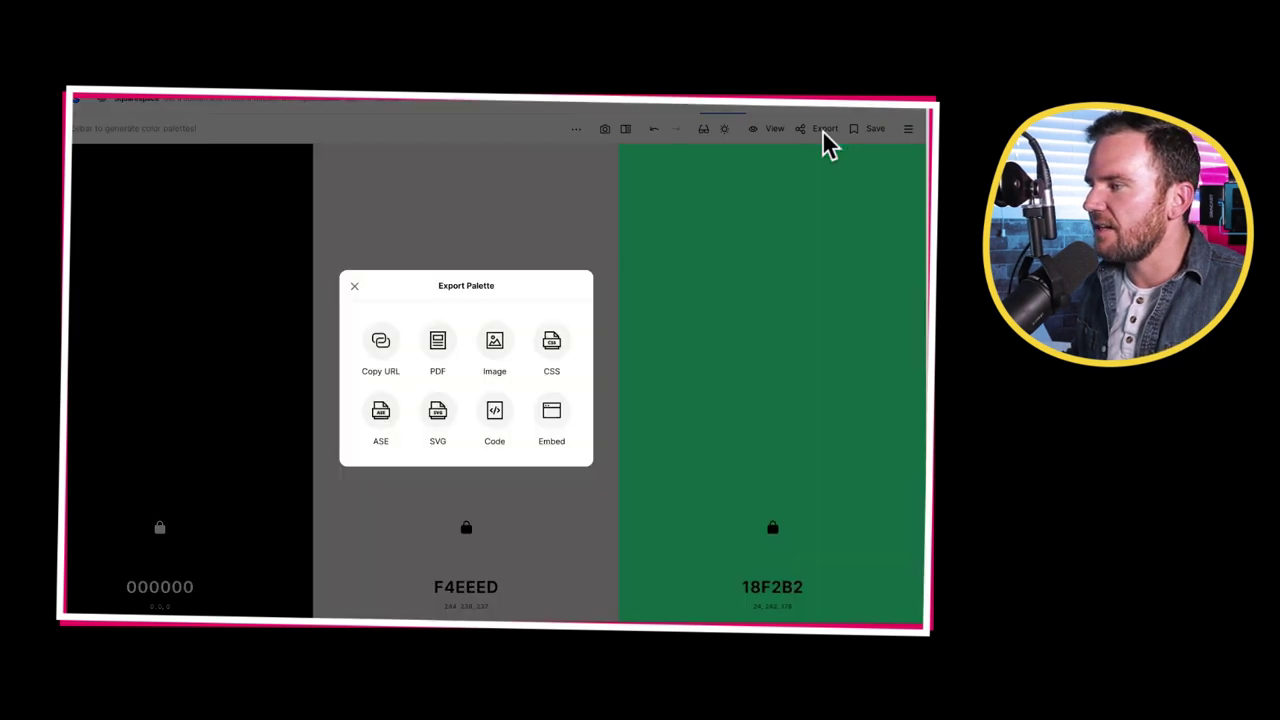
Export the palette as a PDF and open My Colour Scheme!.pdf from Downloads.
click(437, 343)
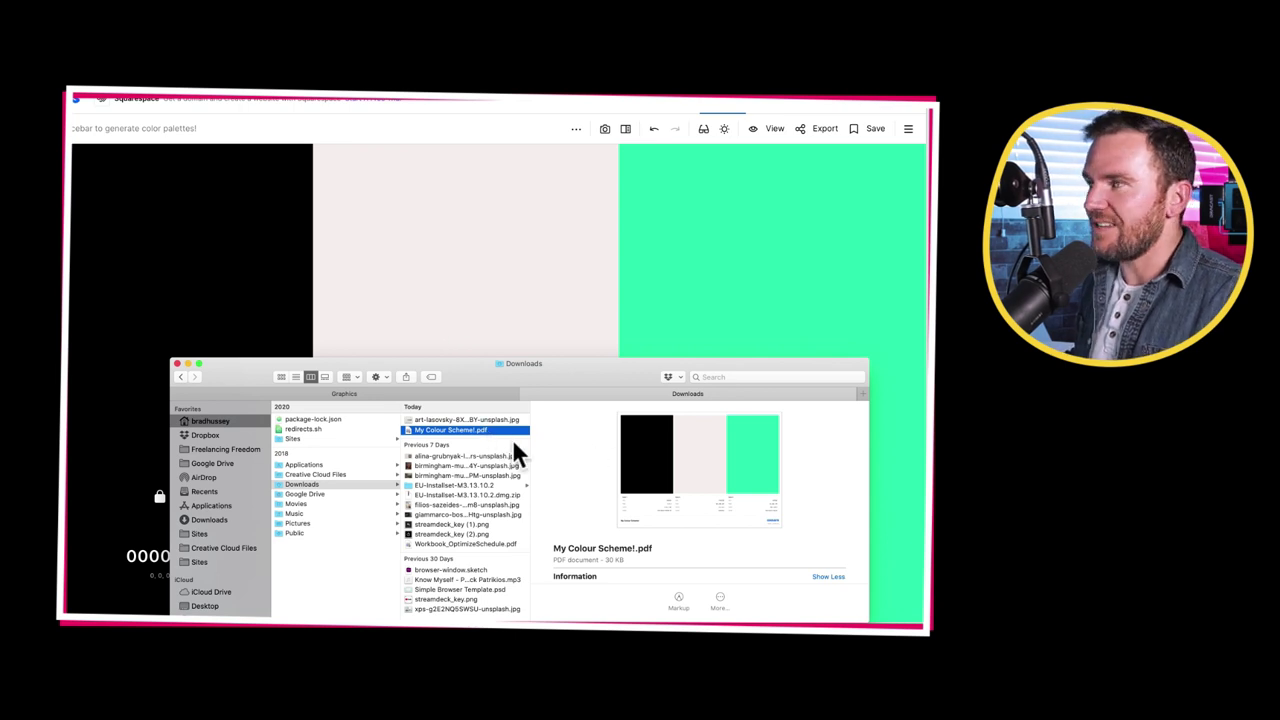
click(559, 231)
double_click(450, 430)
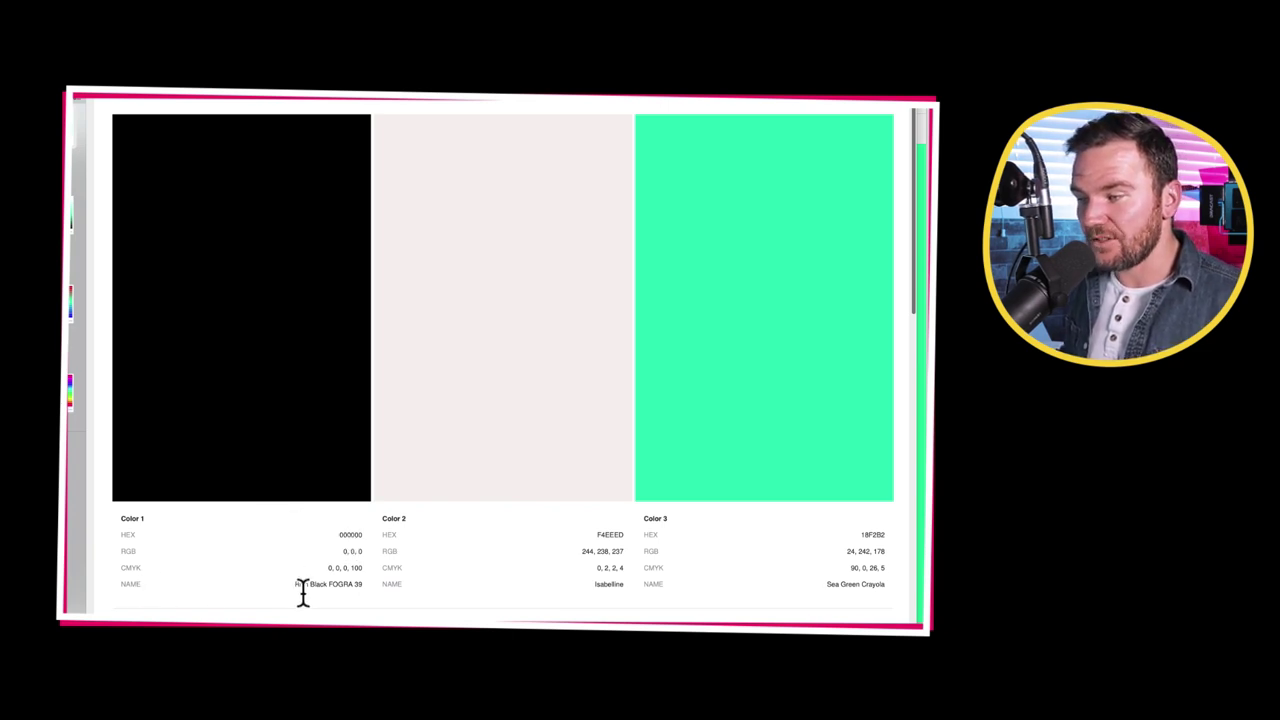
Select the colour name Rich Black FOGRA 39, then scroll down through the Shades and Temperature tables.
drag(297, 589, 362, 586)
click(586, 600)
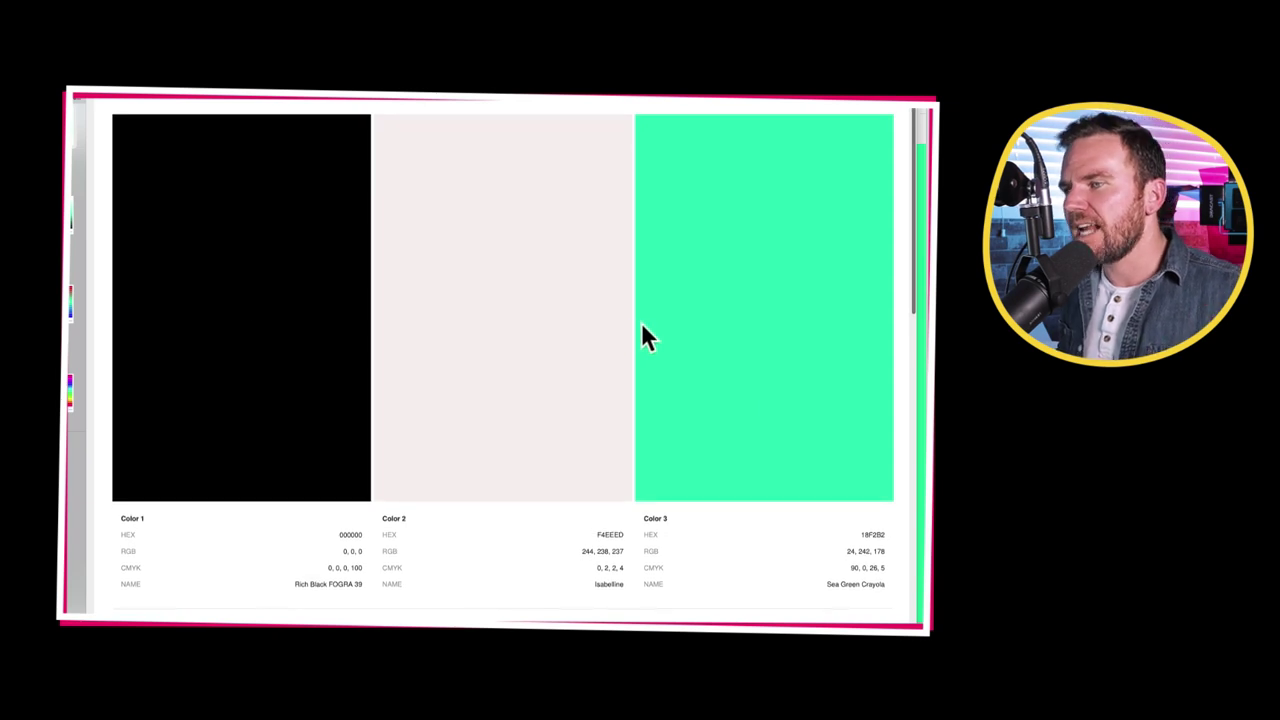
scroll(180, 346, down, 5)
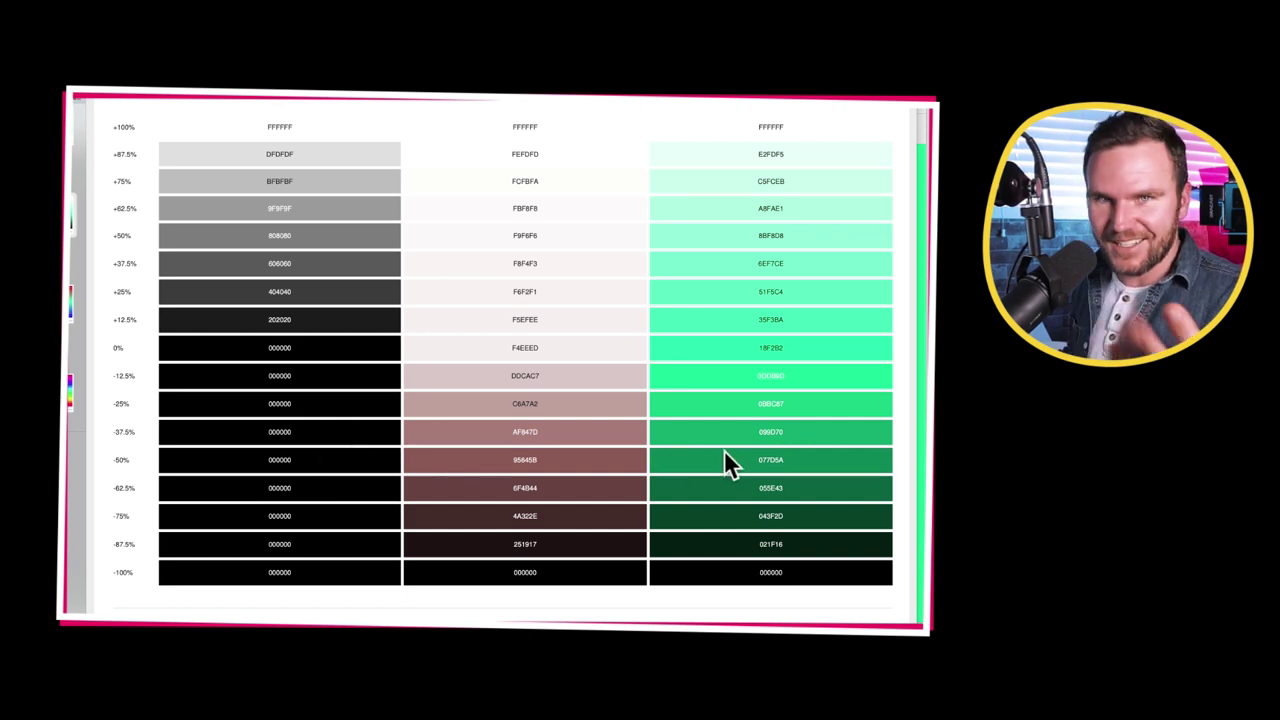
scroll(684, 458, down, 5)
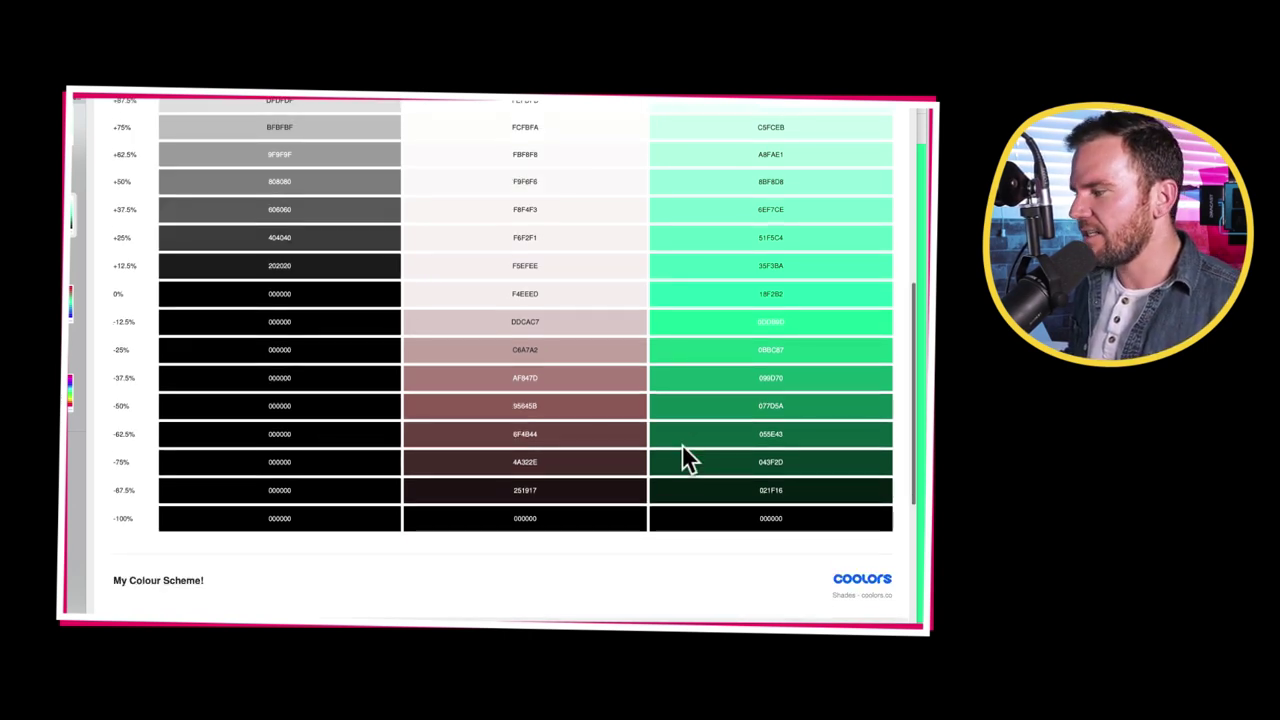
scroll(680, 450, down, 1)
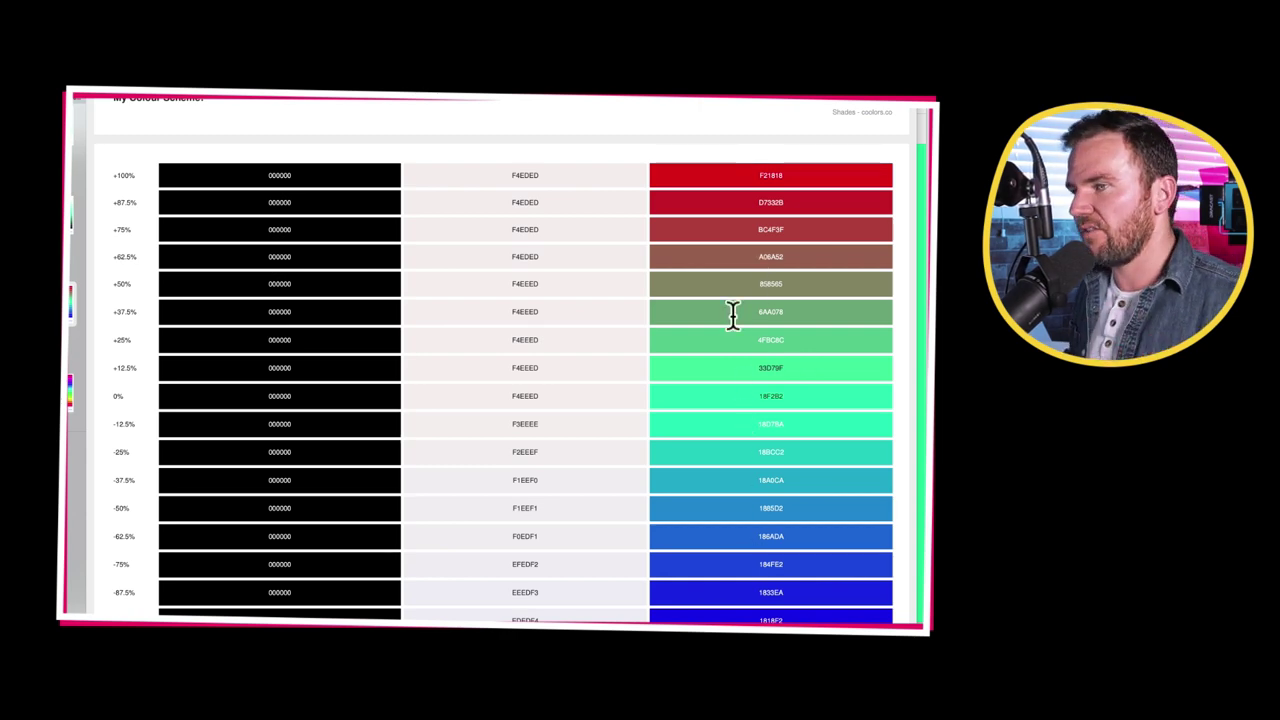
scroll(433, 327, down, 2)
scroll(433, 327, down, 6)
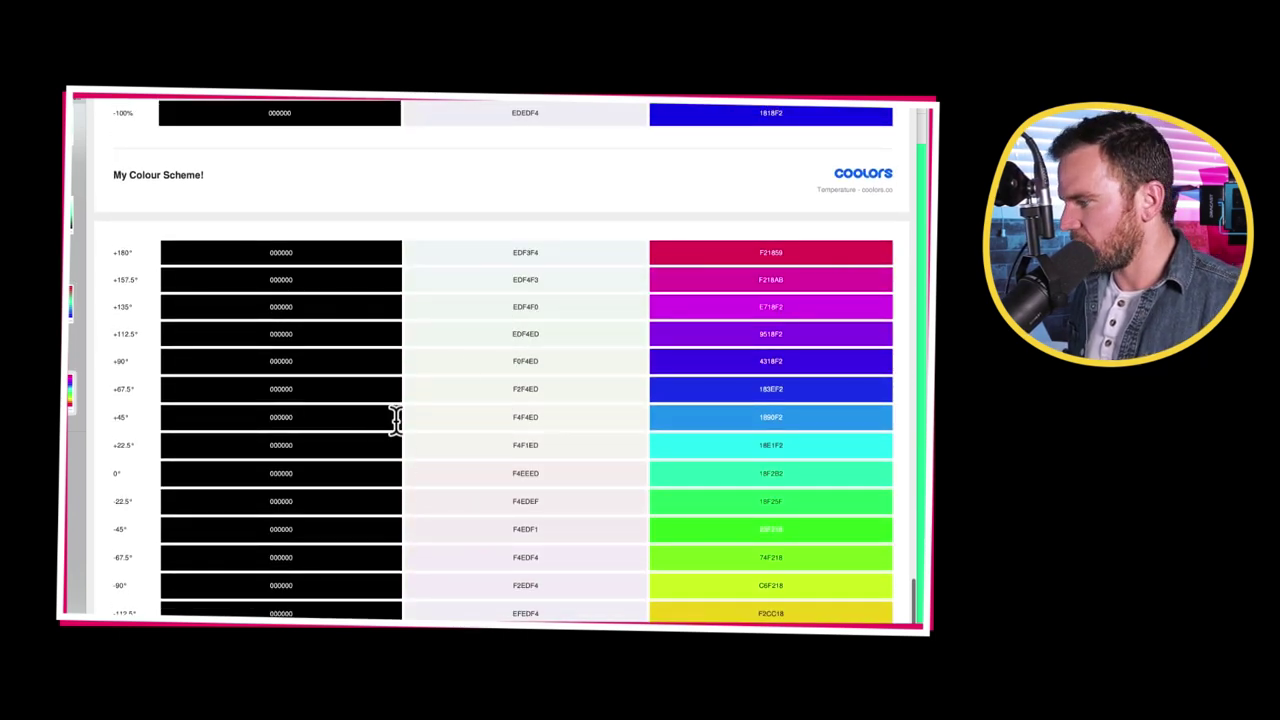
scroll(420, 400, down, 1)
Scroll back up to the three-swatch page and leave Preview.
scroll(445, 398, up, 1)
scroll(455, 390, up, 1)
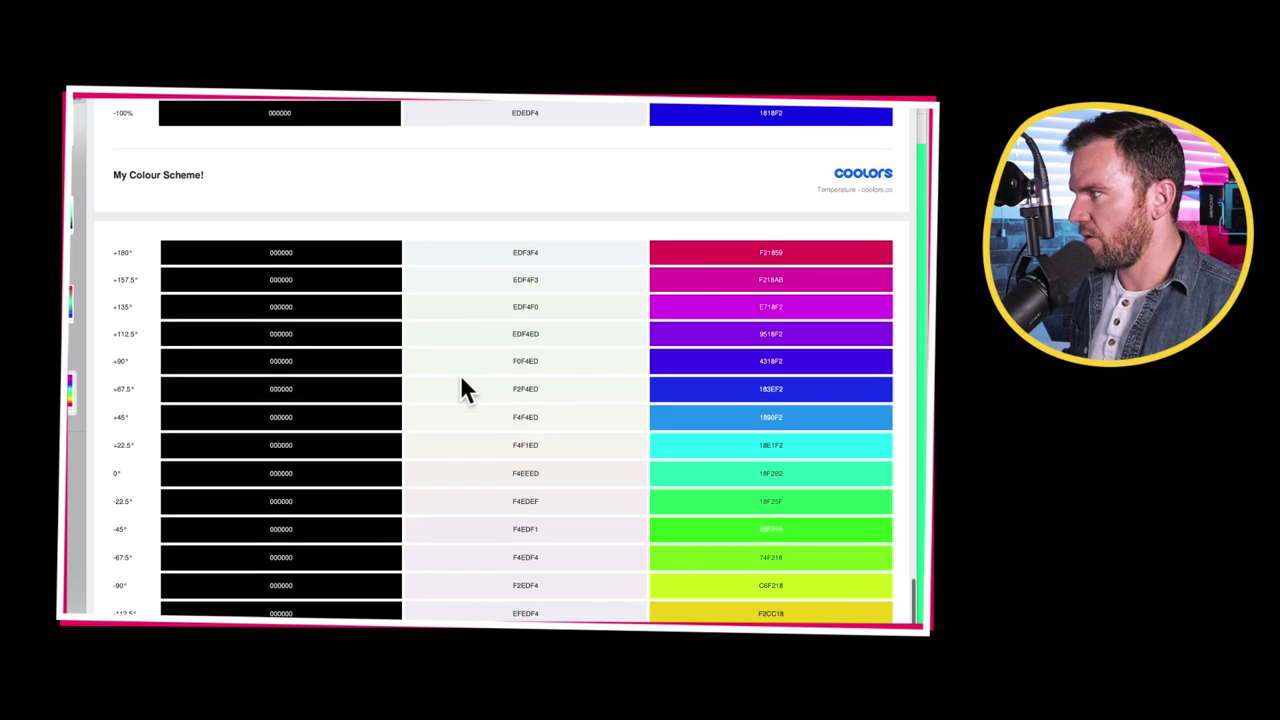
scroll(466, 380, down, 1)
scroll(466, 389, up, 2)
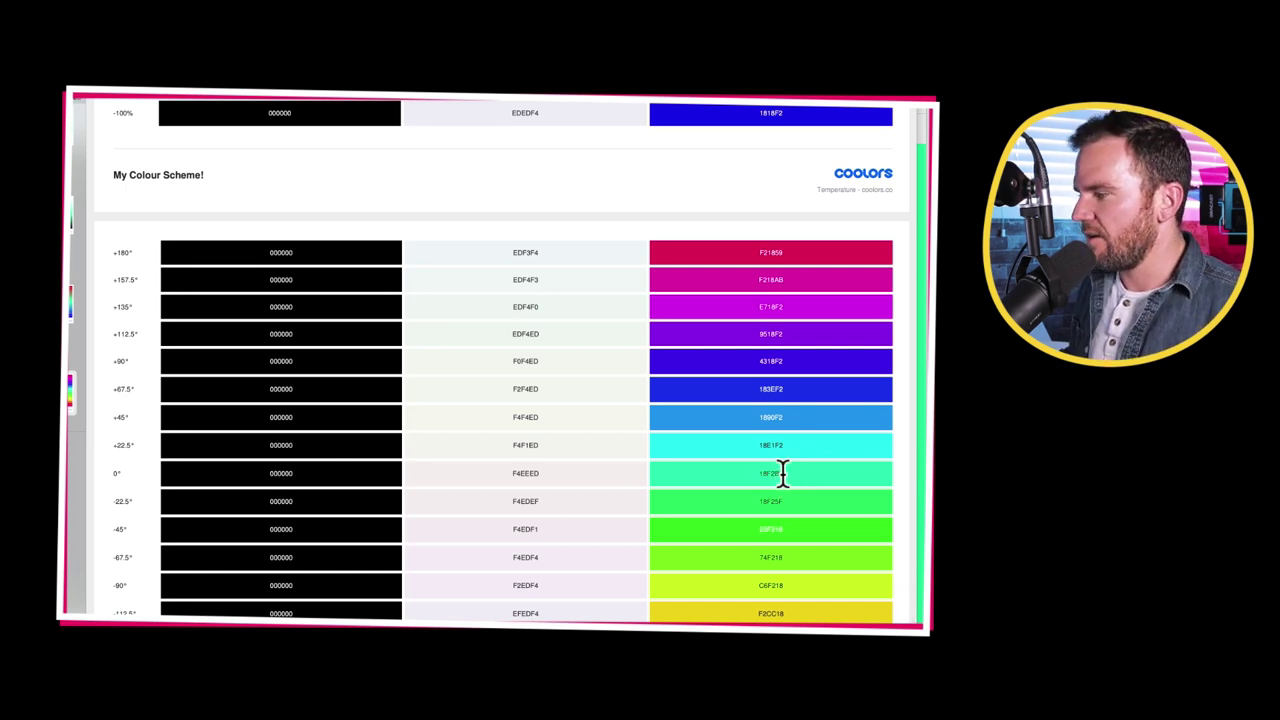
scroll(794, 540, up, 10)
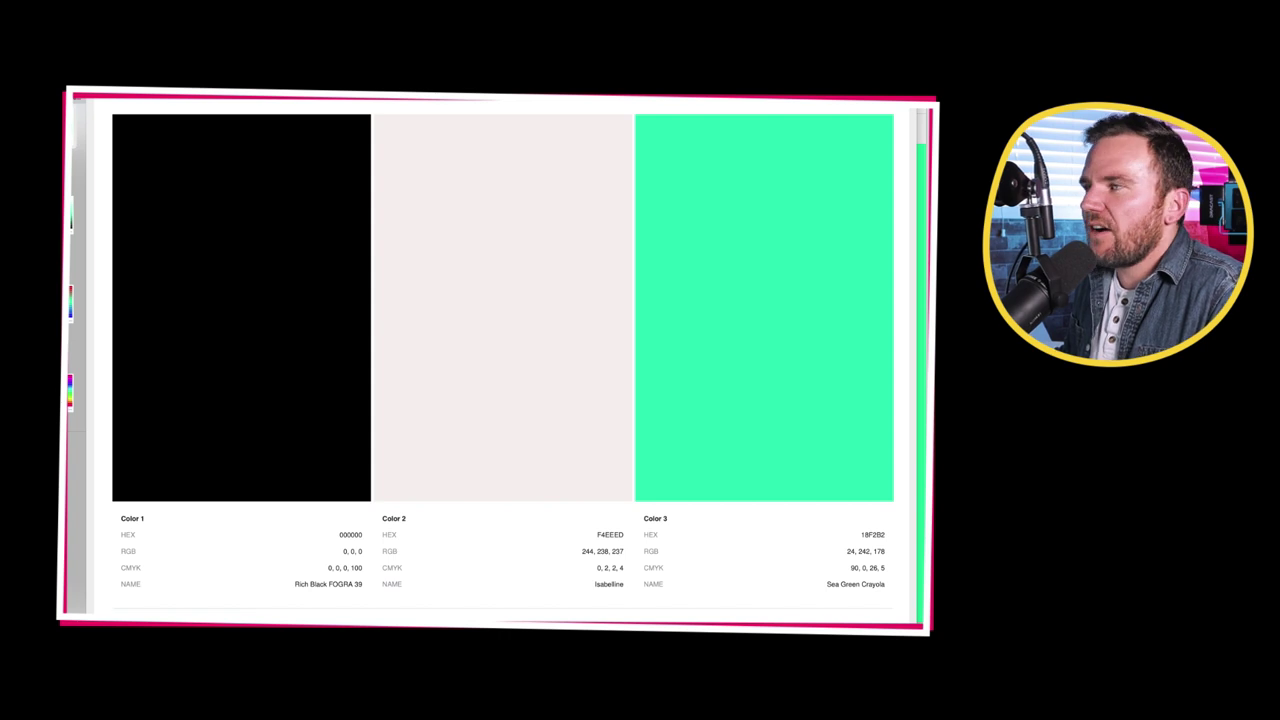
key(super+Tab)
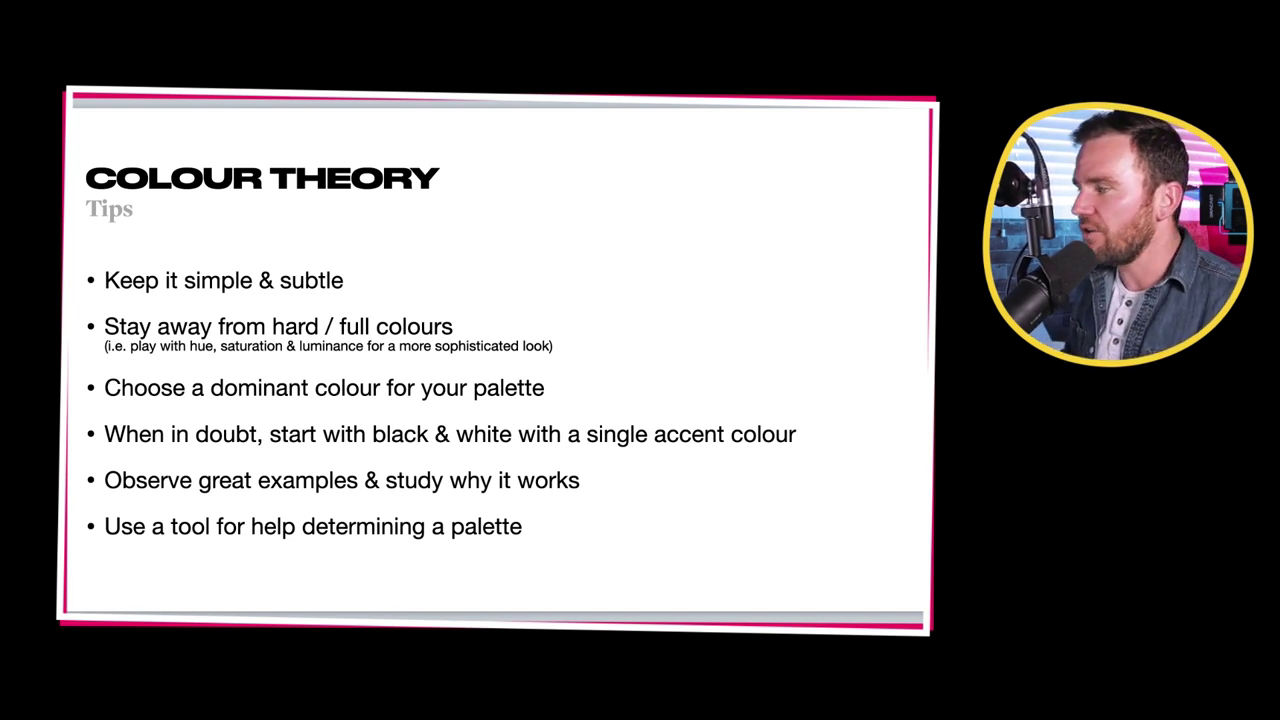
Switch from the Keynote slide to Adobe Photoshop.
key(super+Tab)
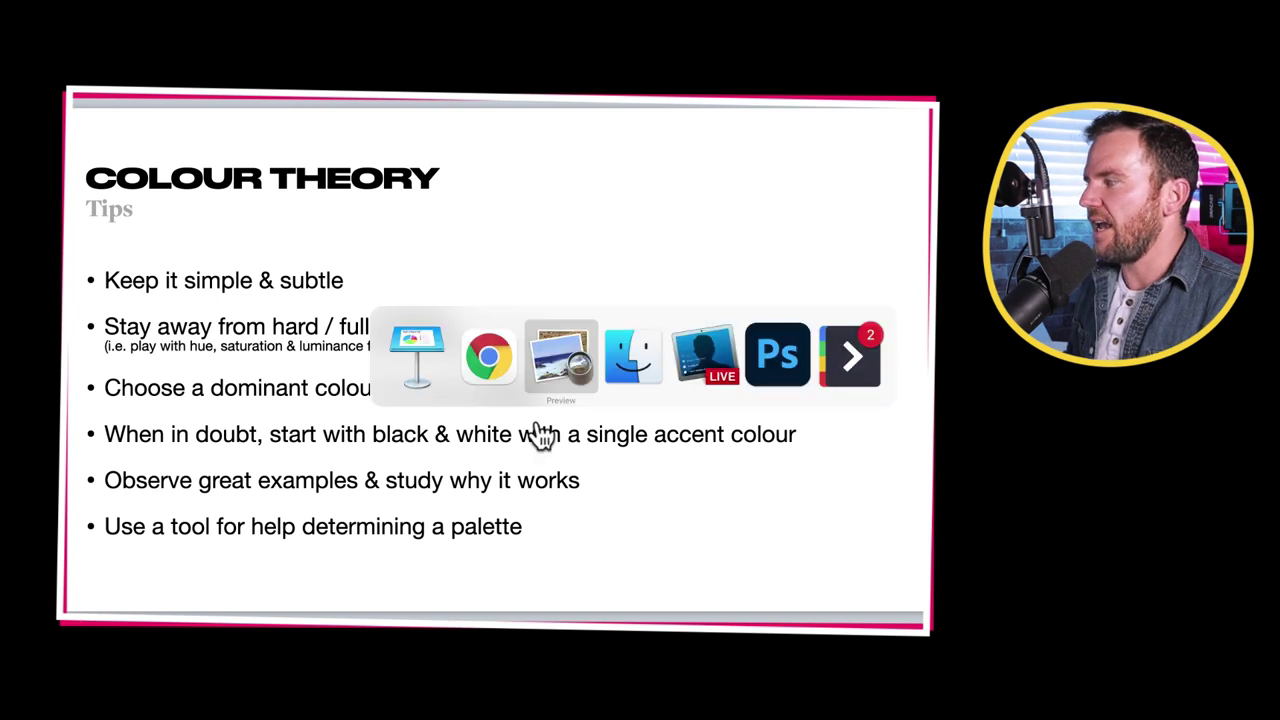
click(766, 368)
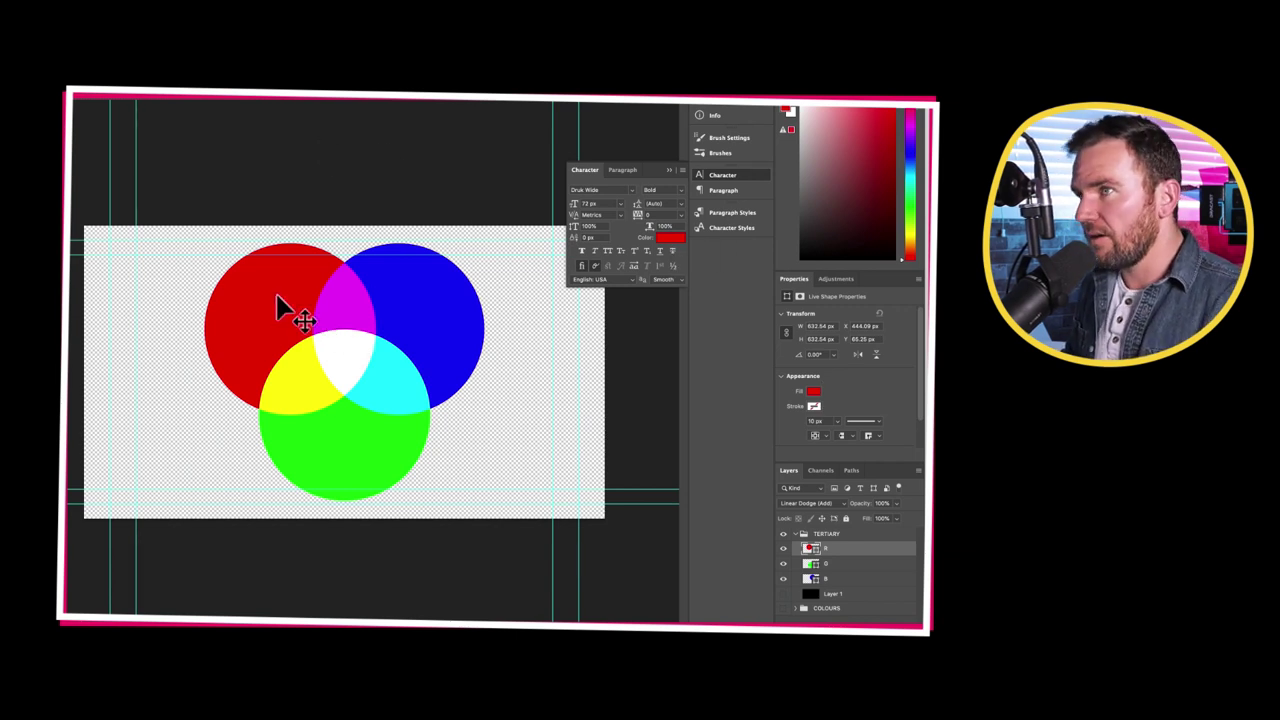
Show the red circle's transform bounds and open its fill Color Picker, moving it aside.
key(ctrl+t)
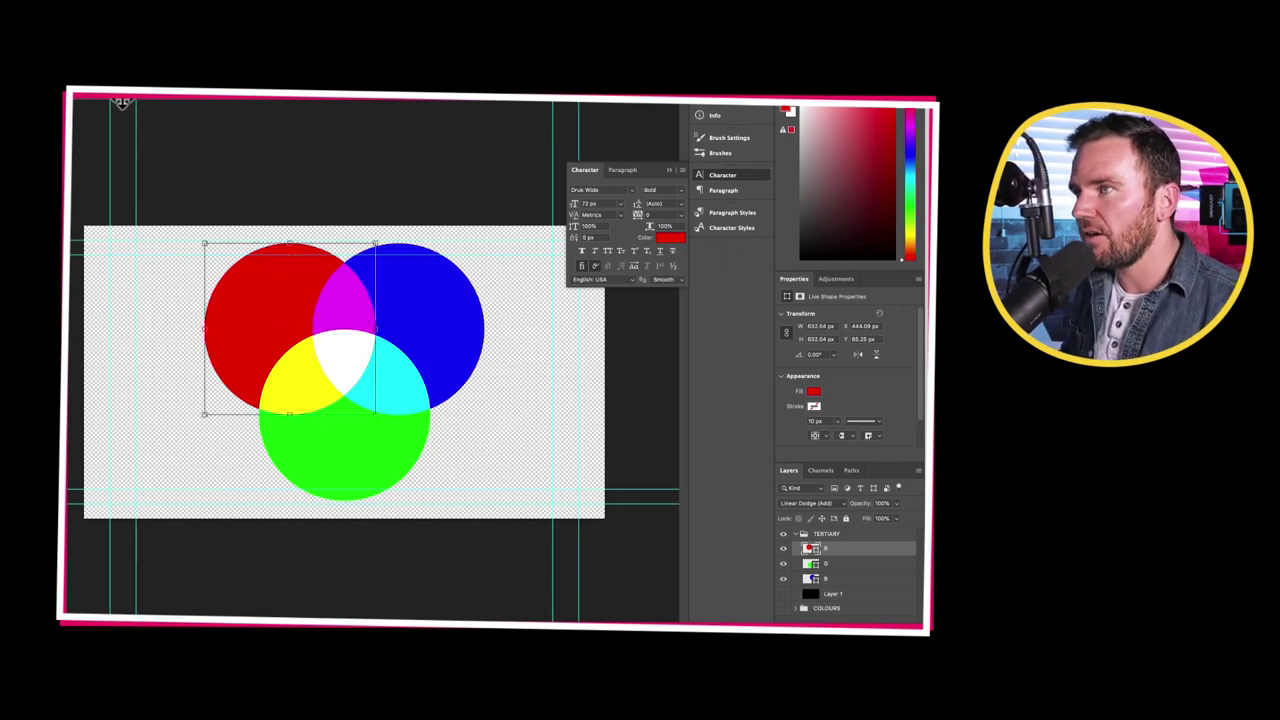
click(163, 107)
drag(825, 392, 362, 267)
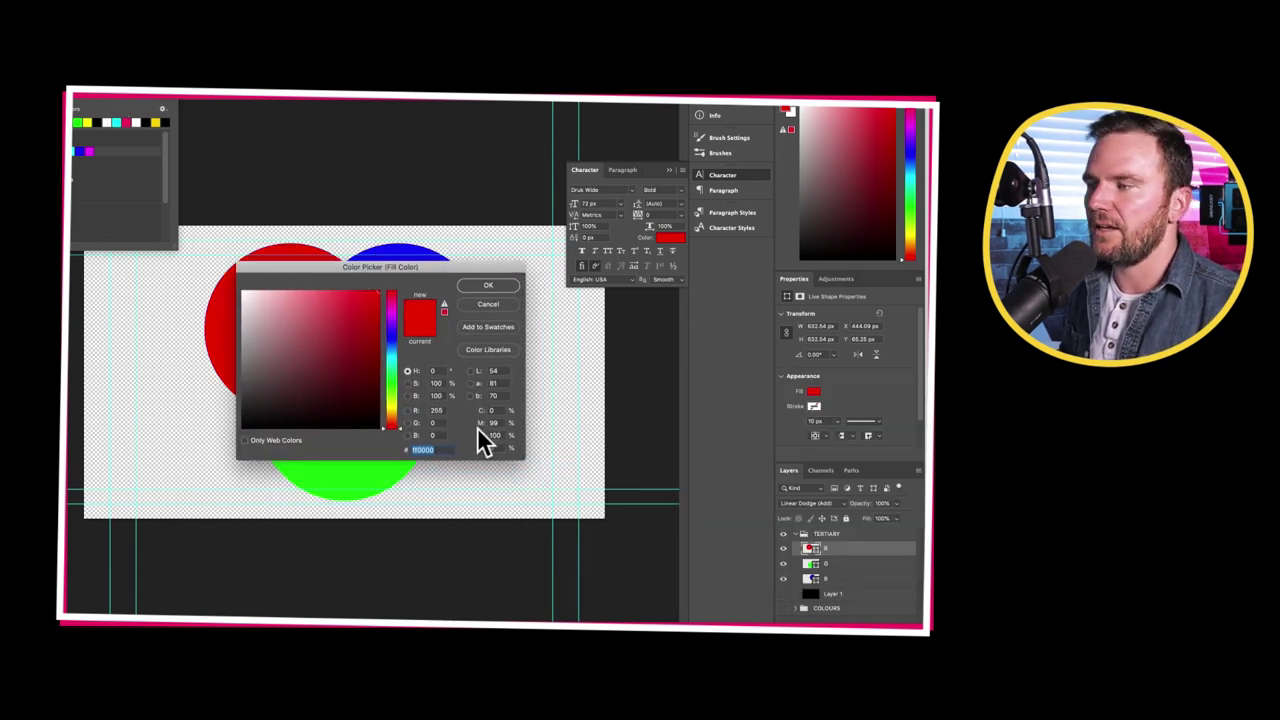
click(433, 422)
drag(455, 270, 520, 300)
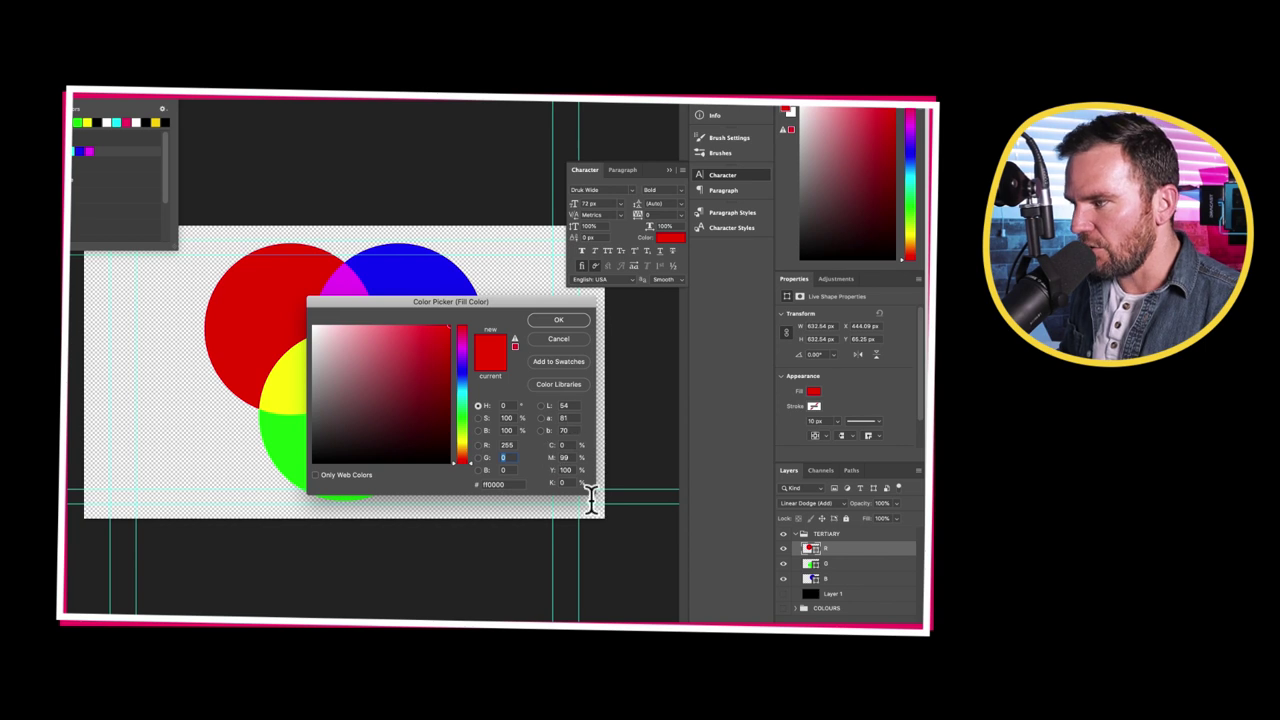
Try less saturated, orange-shifted reds from fd0000, then cancel and return to Coolors.
click(478, 418)
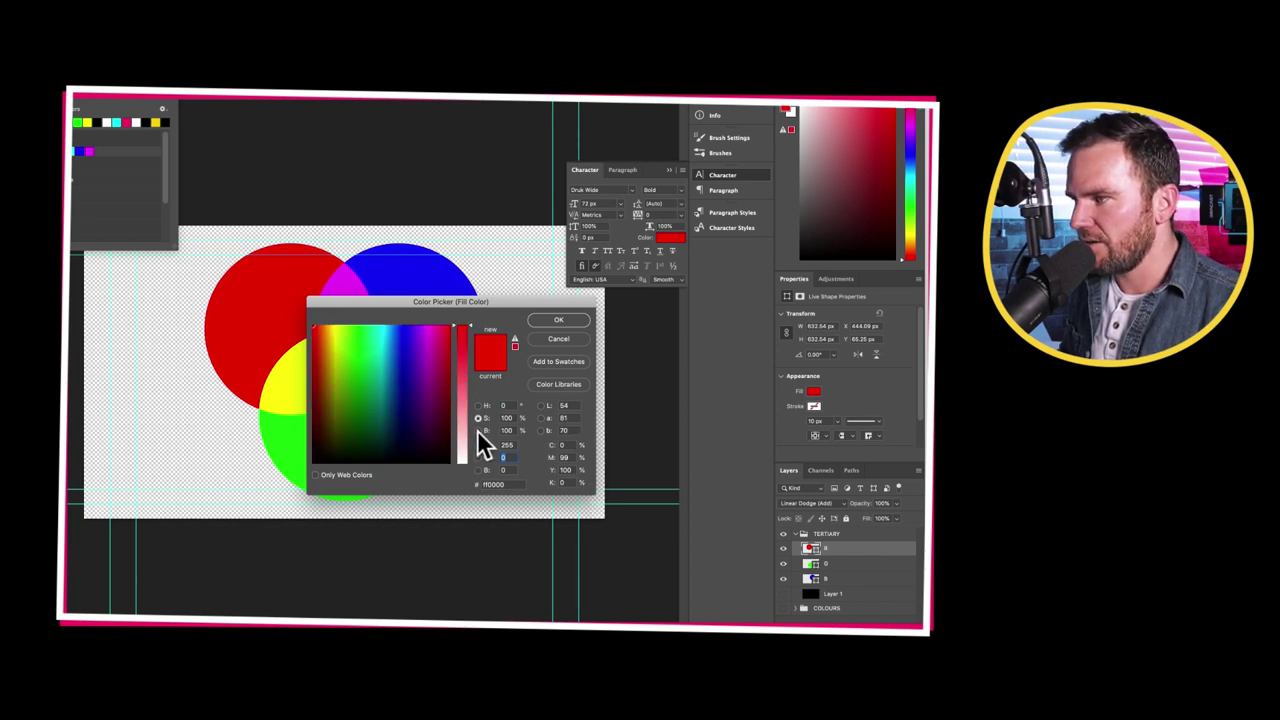
click(477, 430)
click(477, 405)
click(450, 326)
mouse_move(450, 326)
mouse_down()
mouse_move(417, 324)
mouse_move(477, 320)
mouse_move(422, 322)
mouse_up()
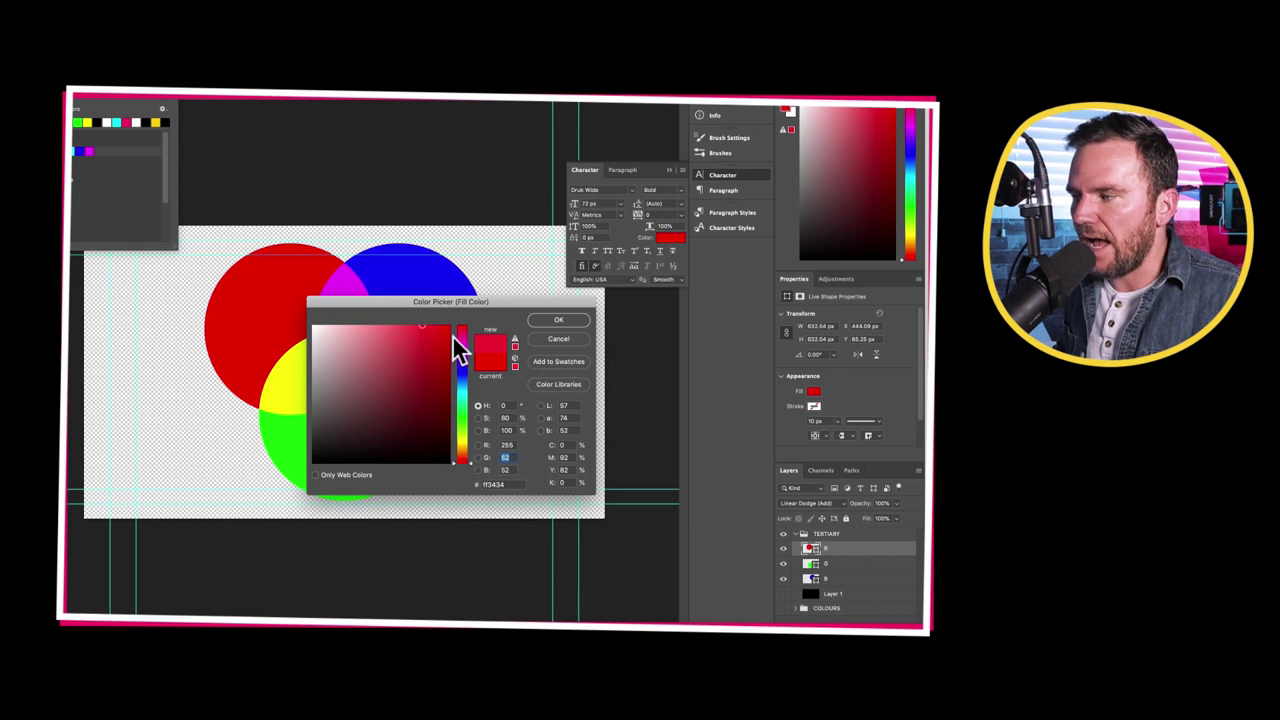
click(460, 460)
drag(460, 460, 466, 457)
mouse_move(443, 371)
mouse_down()
mouse_move(443, 343)
mouse_move(443, 363)
mouse_move(421, 352)
mouse_move(446, 340)
mouse_up()
click(556, 339)
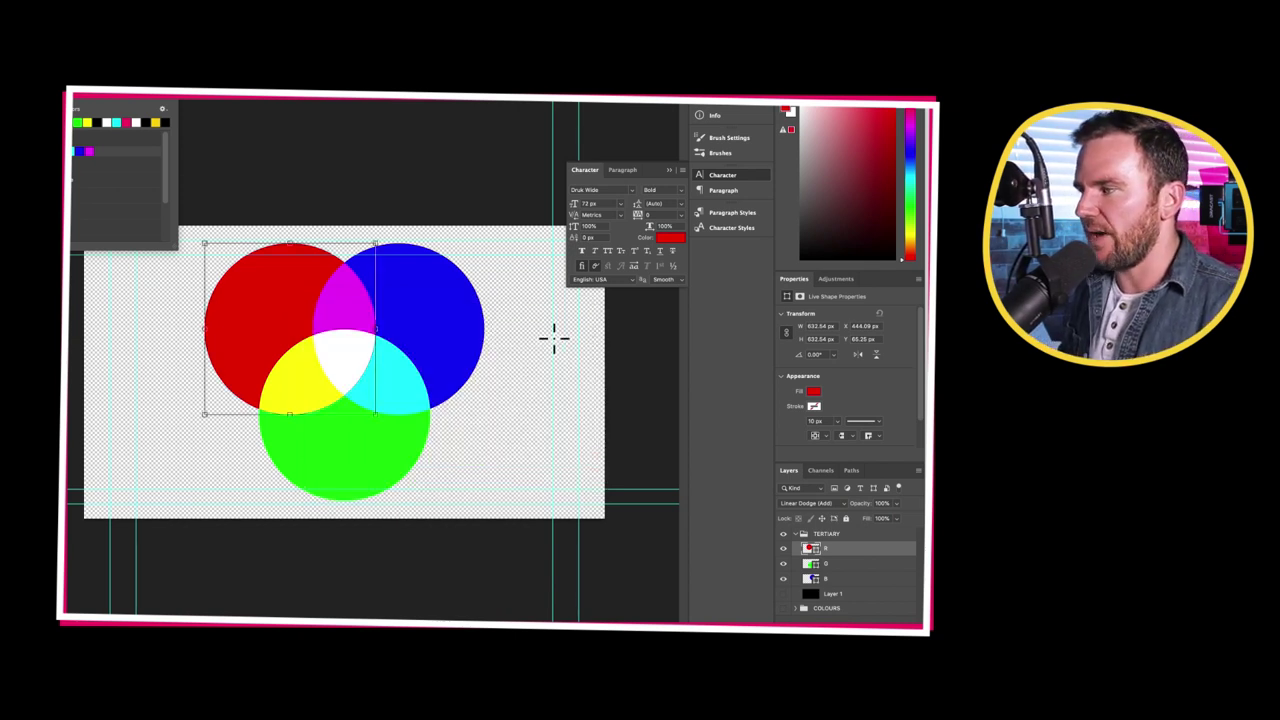
key(super+Tab)
Review the 000000, F4EEED and 18F2B2 palette, then return to the Colour Theory tips slide.
mouse_move(560, 177)
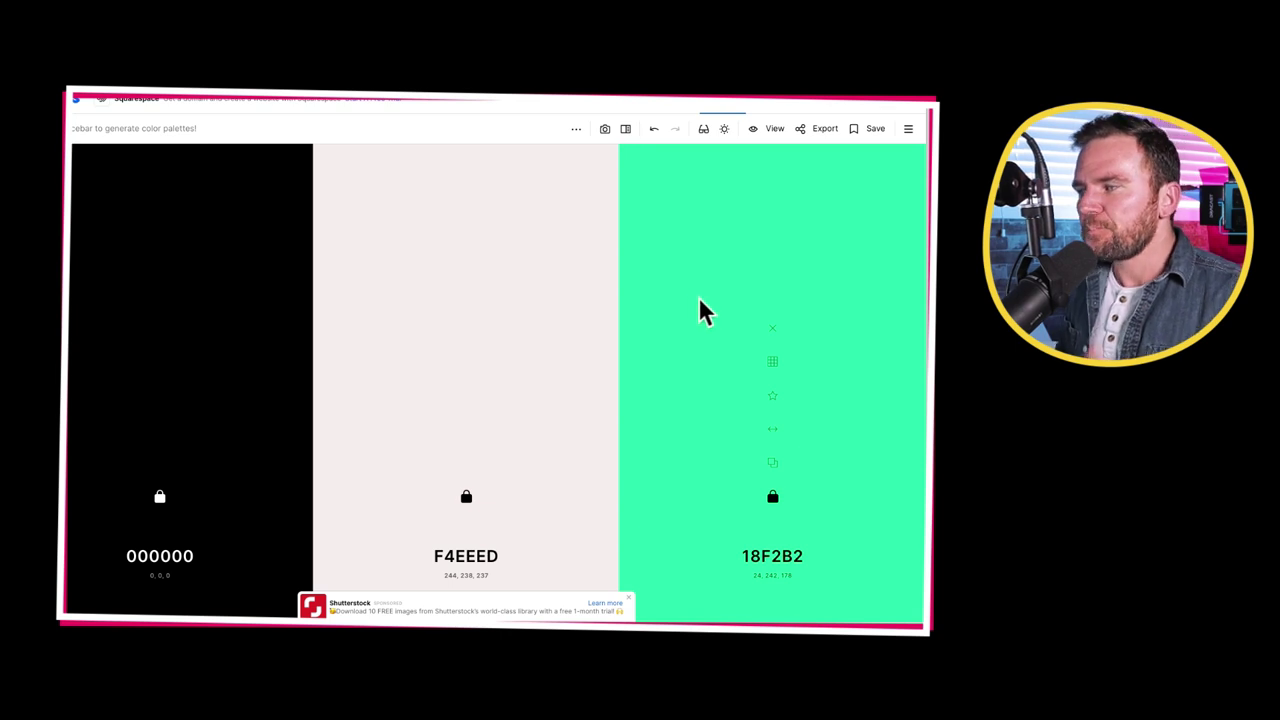
key(alt+Tab)
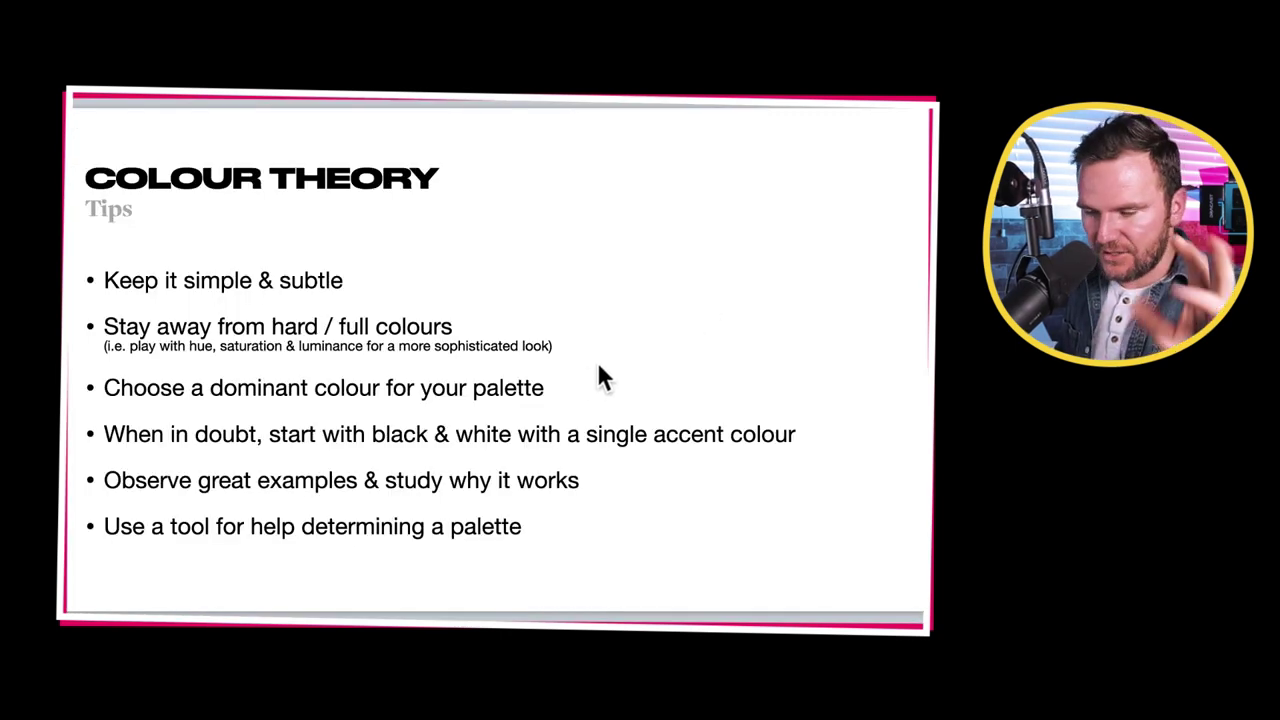